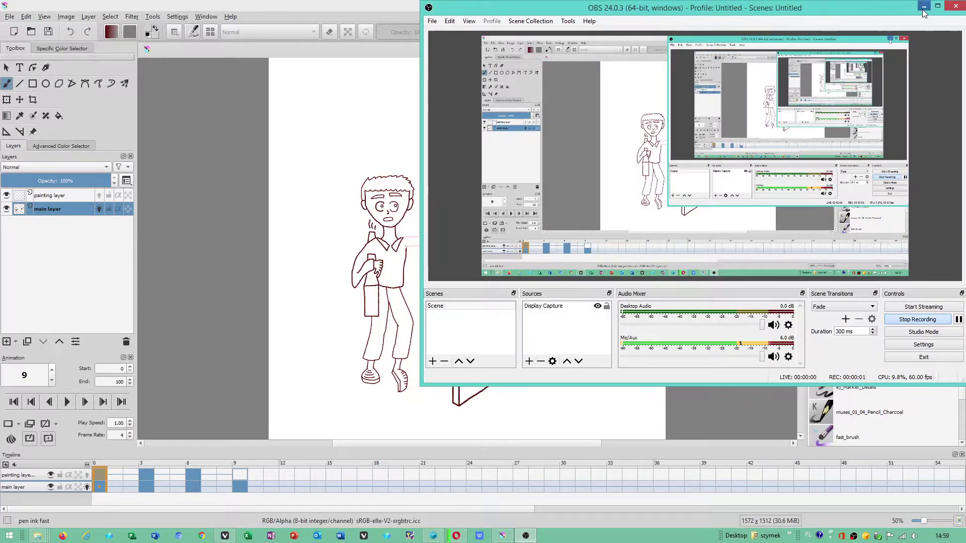
Bring Krita to the front, check its version information under Help, then close it
left_click(925, 6)
left_click(231, 16)
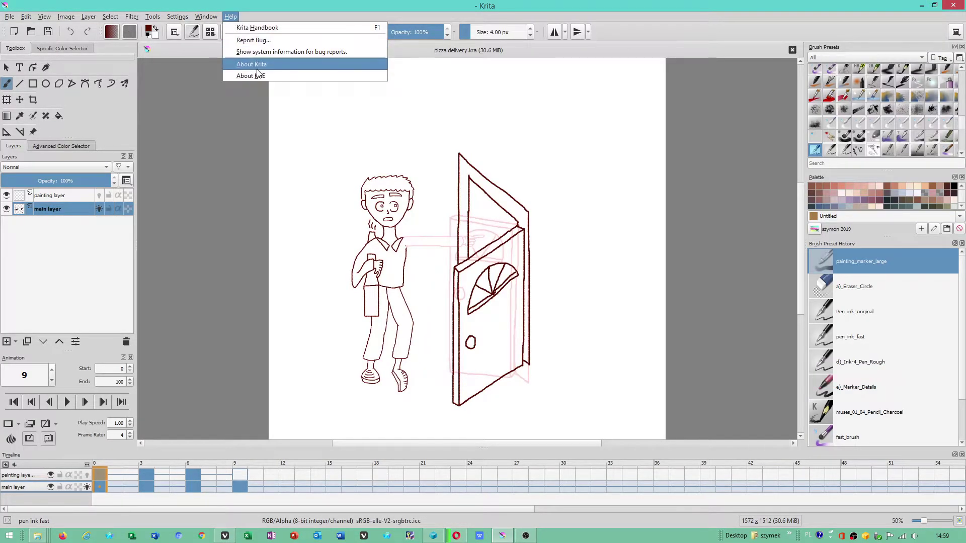
left_click(257, 68)
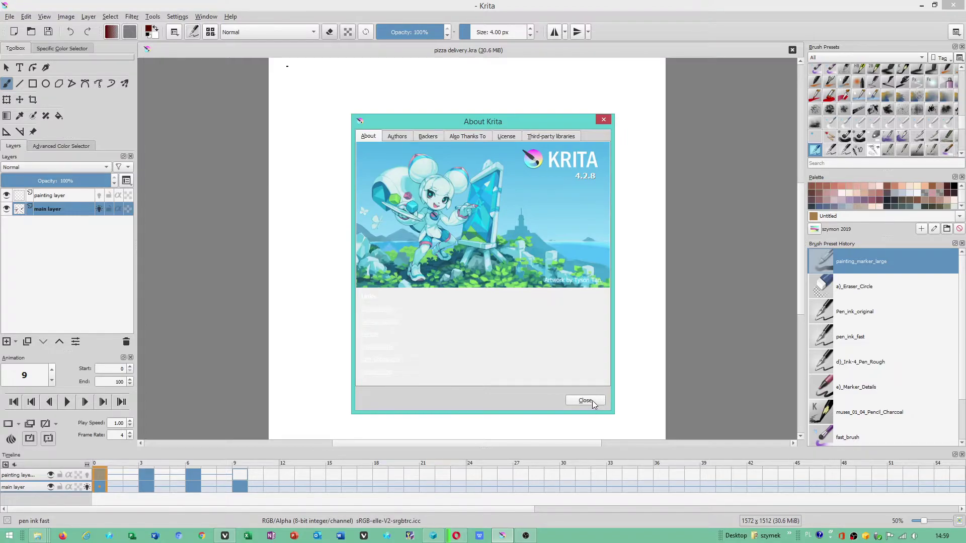
left_click(586, 401)
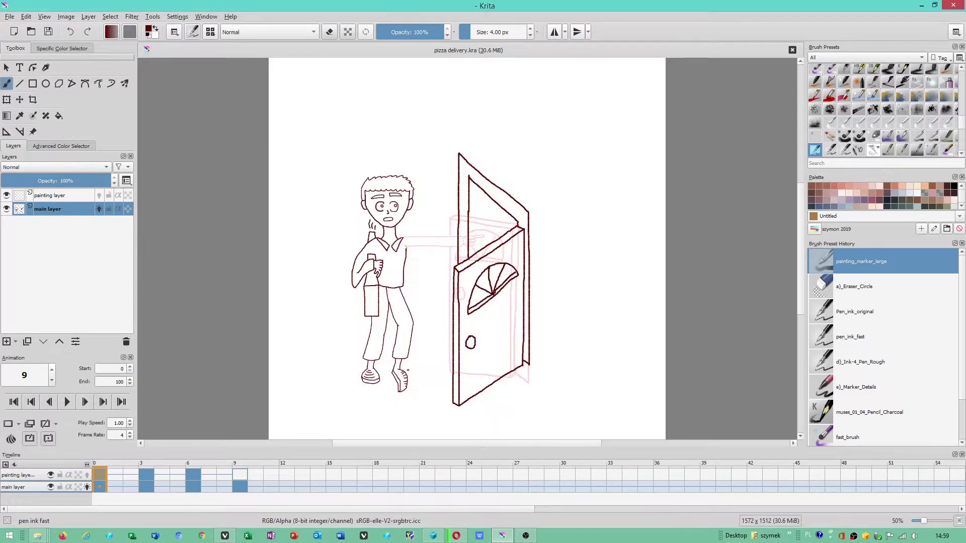
Select the painting layer and toggle repeatedly between it and the main layer with Up/Down
left_click(122, 478)
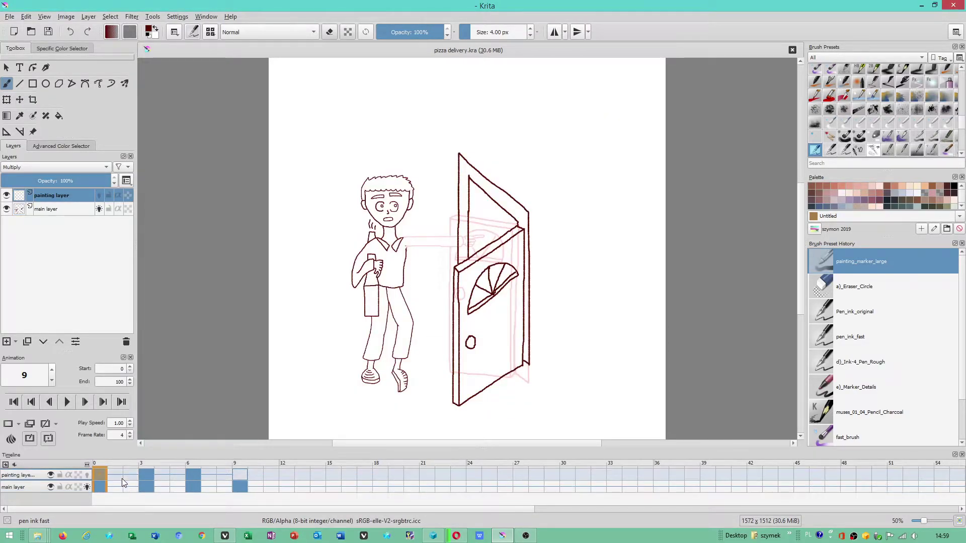
key("Down")
key("Up")
key("Down")
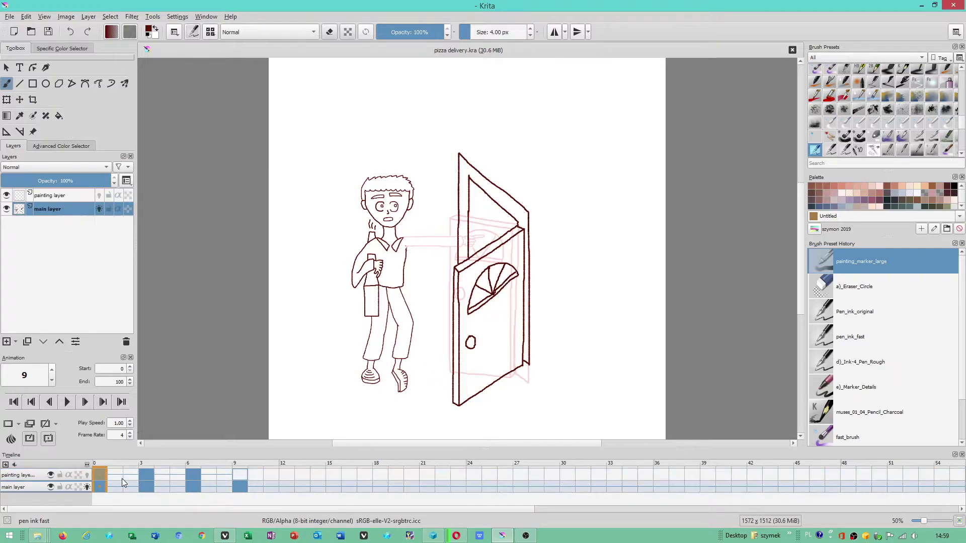
key("Up")
key("Down")
key("Up")
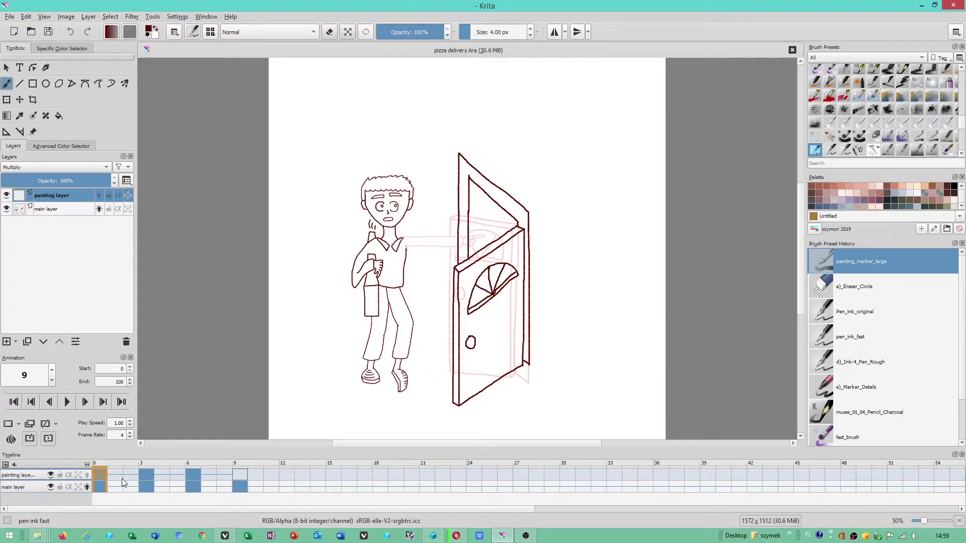
key("Down")
key("Up")
key("Down")
key("Up")
key("Down")
key("Up")
key("Down")
key("Up")
key("Down")
key("Up")
key("Down")
key("Up")
key("Down")
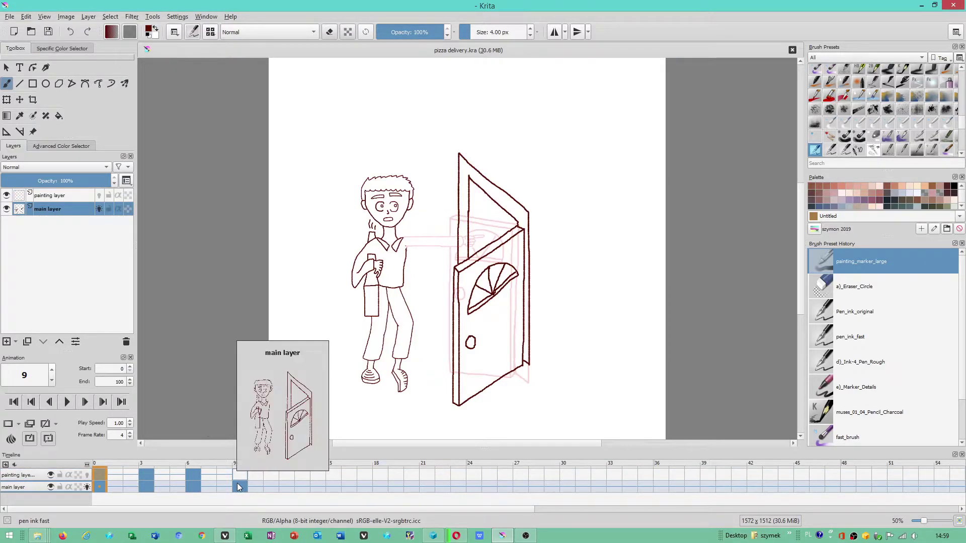
key("Up")
key("Down")
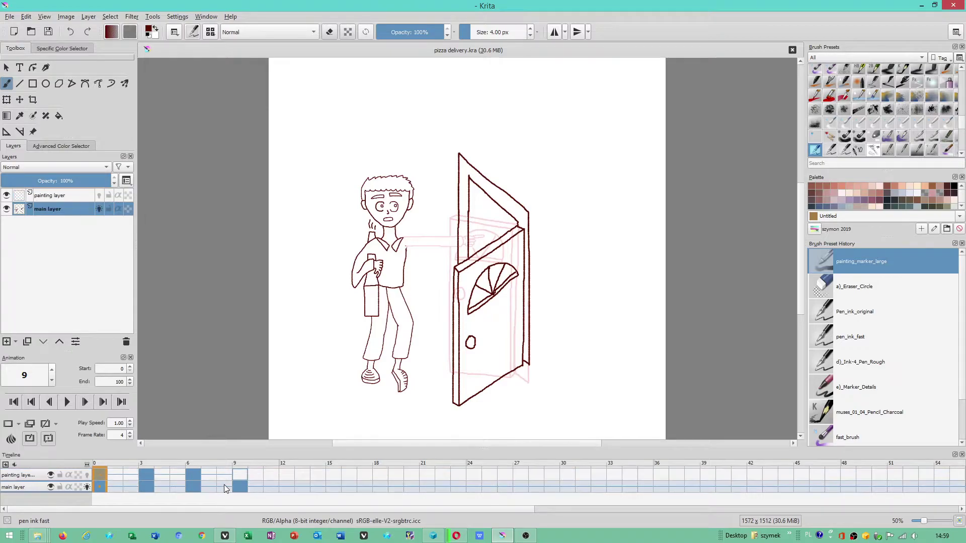
key("Up")
key("Down")
Open Configure Krita's Keyboard Shortcuts page and filter the list by 'layer'
left_click(206, 16)
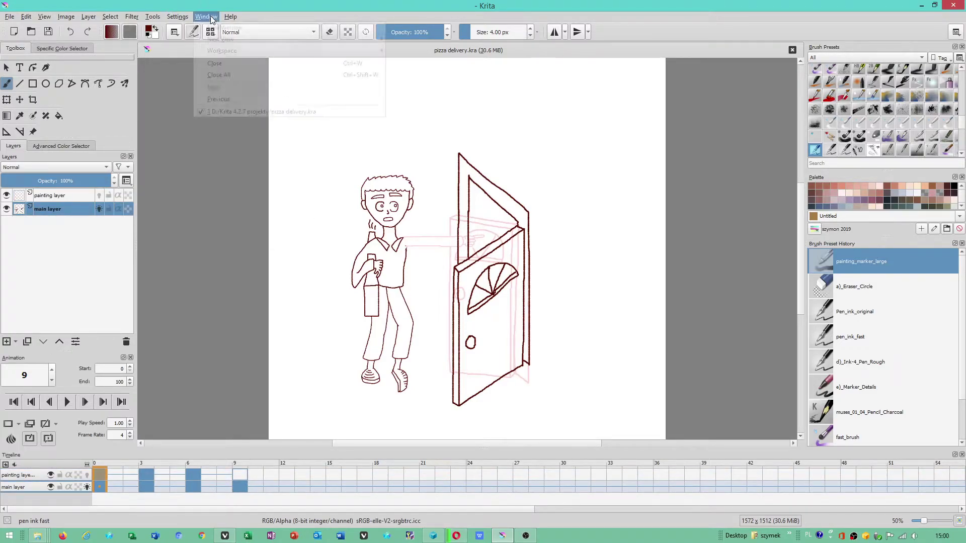
mouse_move(177, 16)
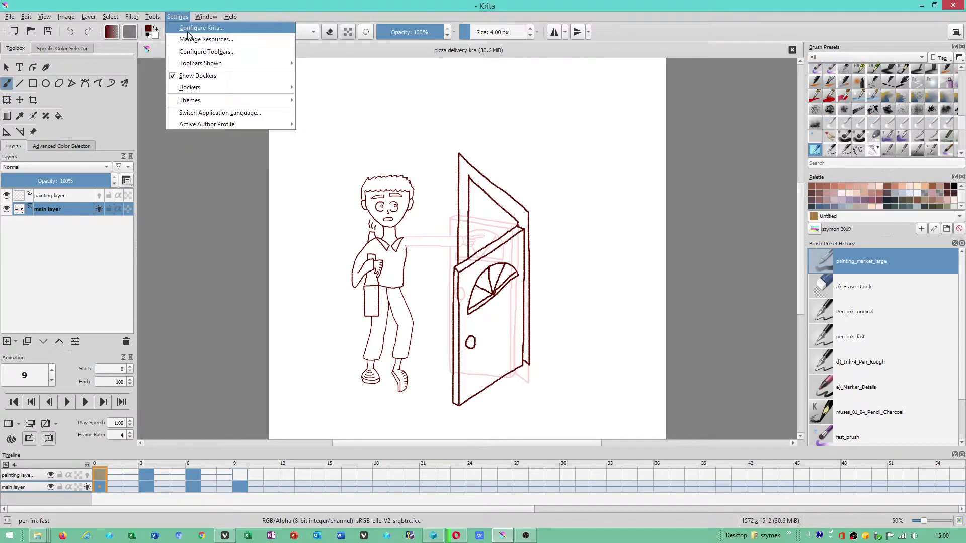
left_click(189, 29)
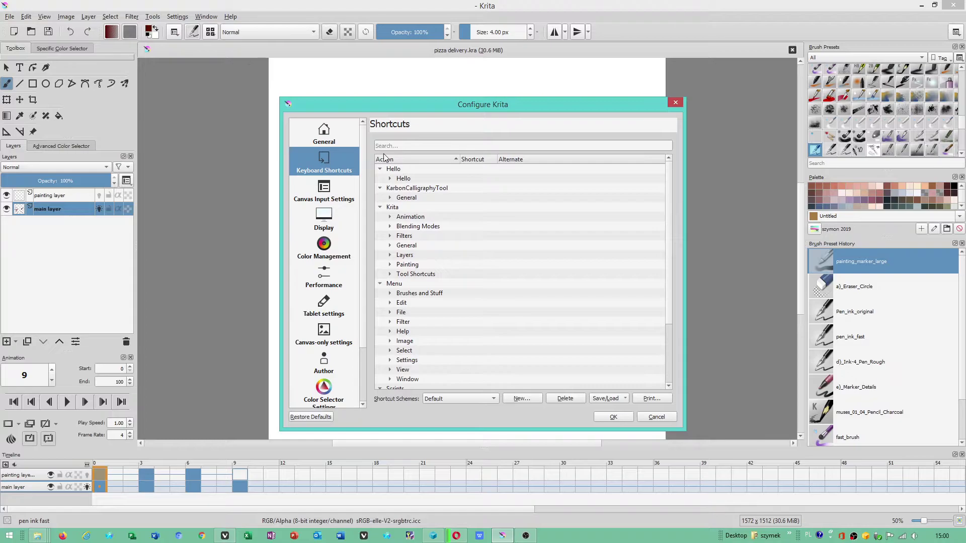
left_click(413, 145)
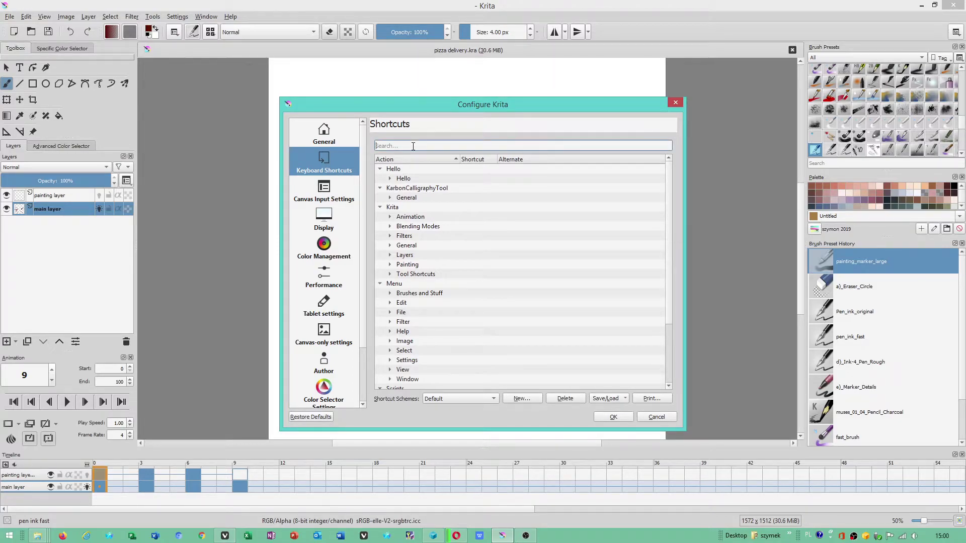
type("layer")
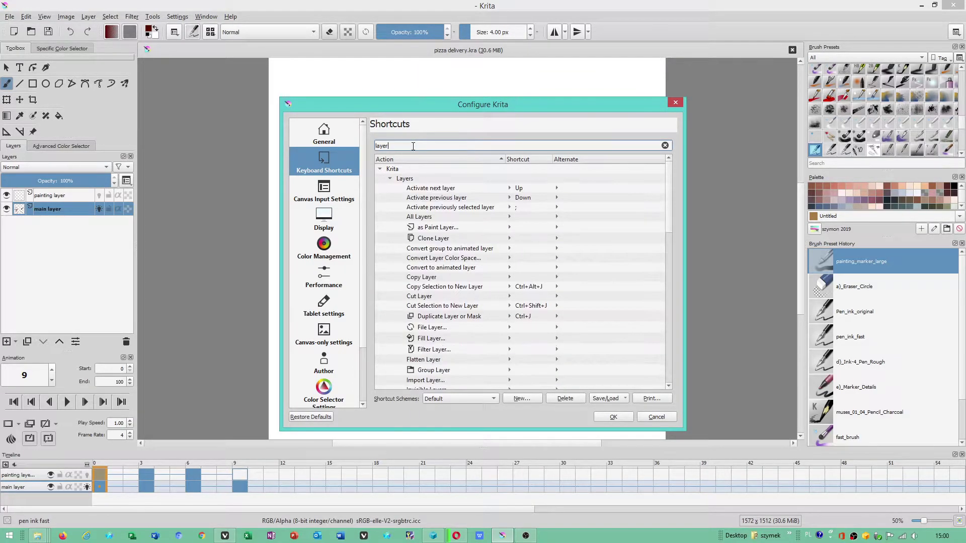
type("s")
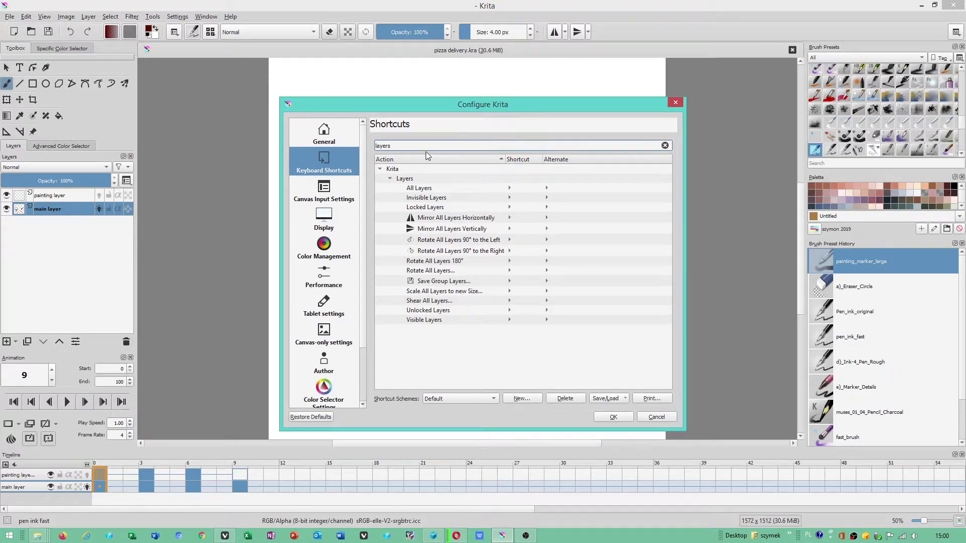
key("BackSpace")
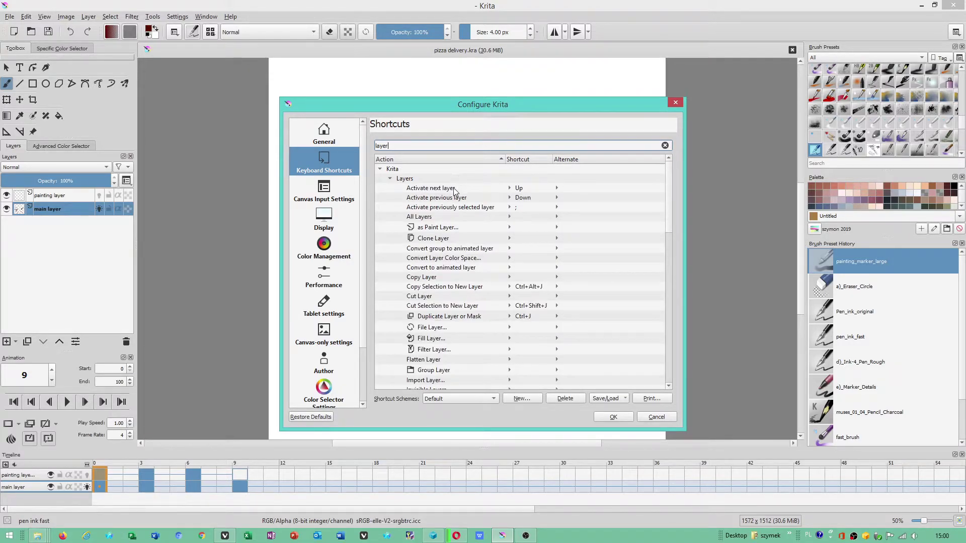
Expand the layer actions and start a custom shortcut for Activate previous layer
left_click(426, 189)
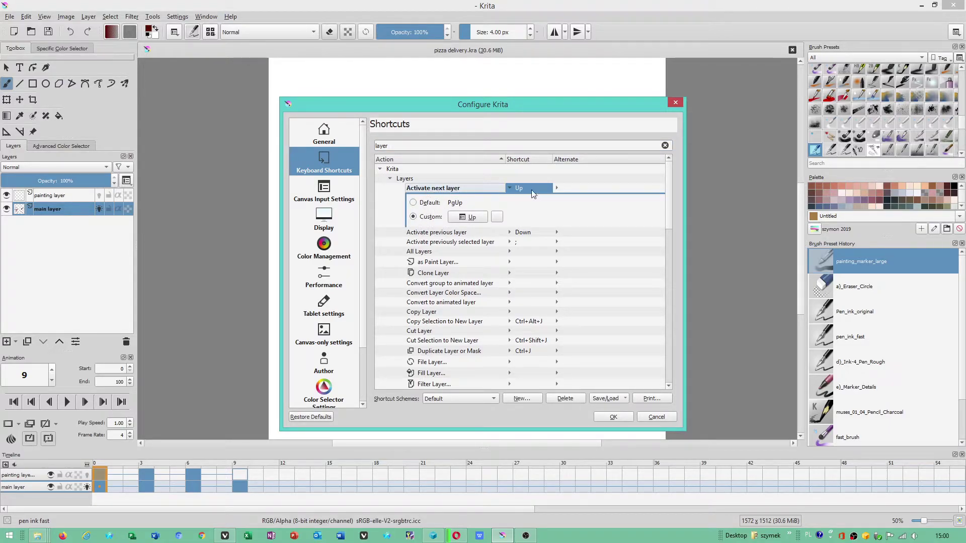
left_click(415, 185)
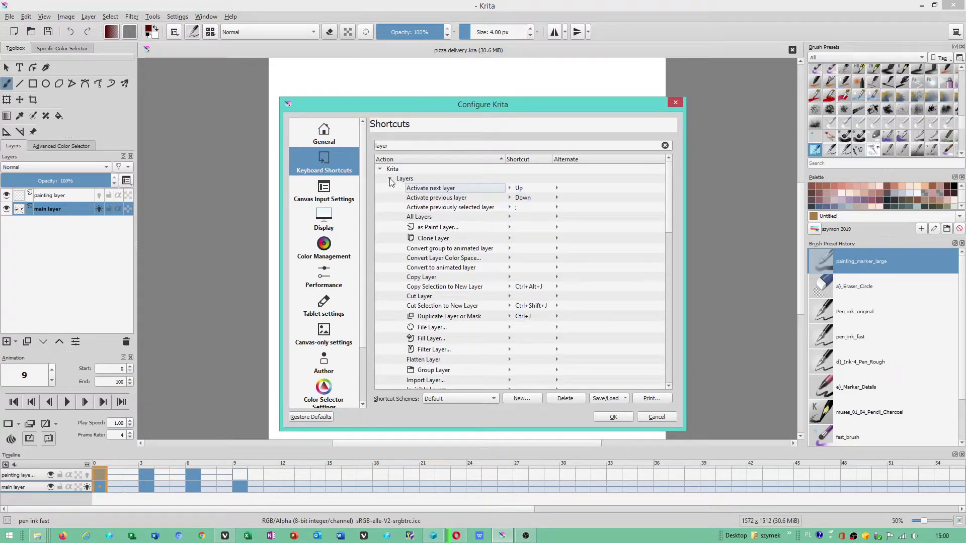
left_click(445, 199)
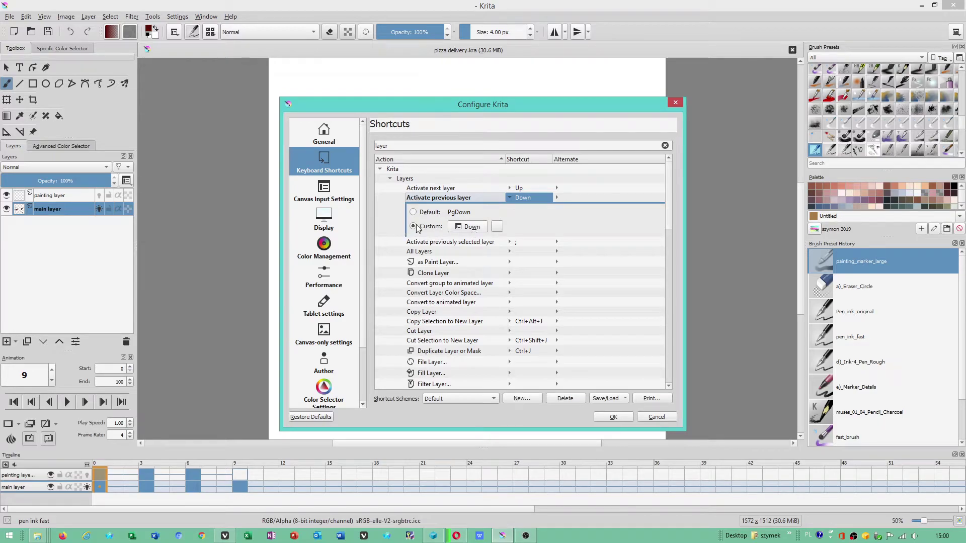
left_click(472, 229)
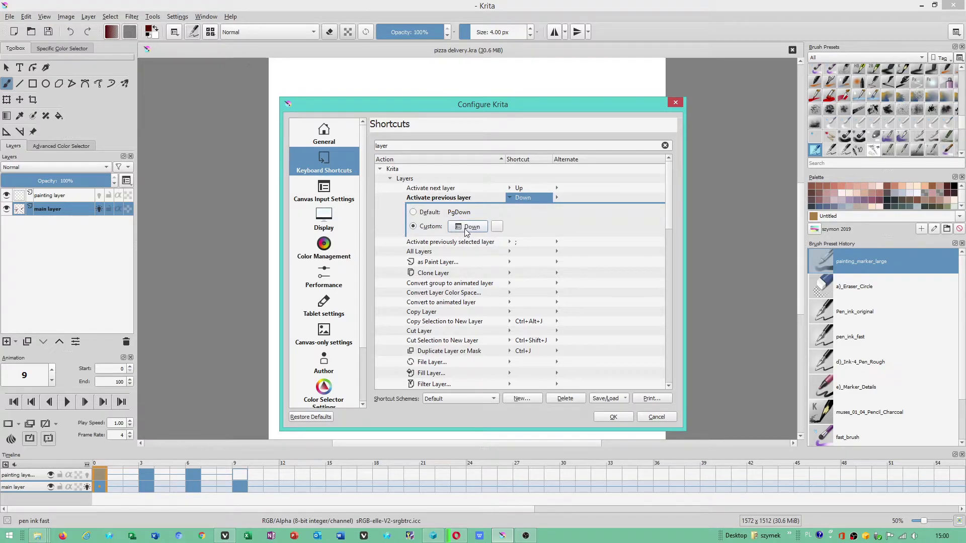
Record Up as the custom shortcut for Activate next layer, re-recording it once
left_click(428, 189)
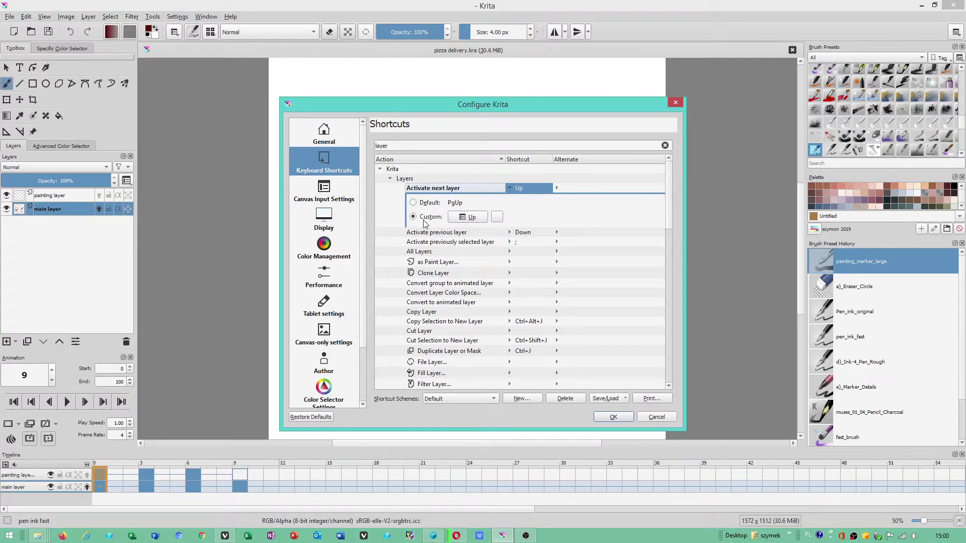
left_click(469, 219)
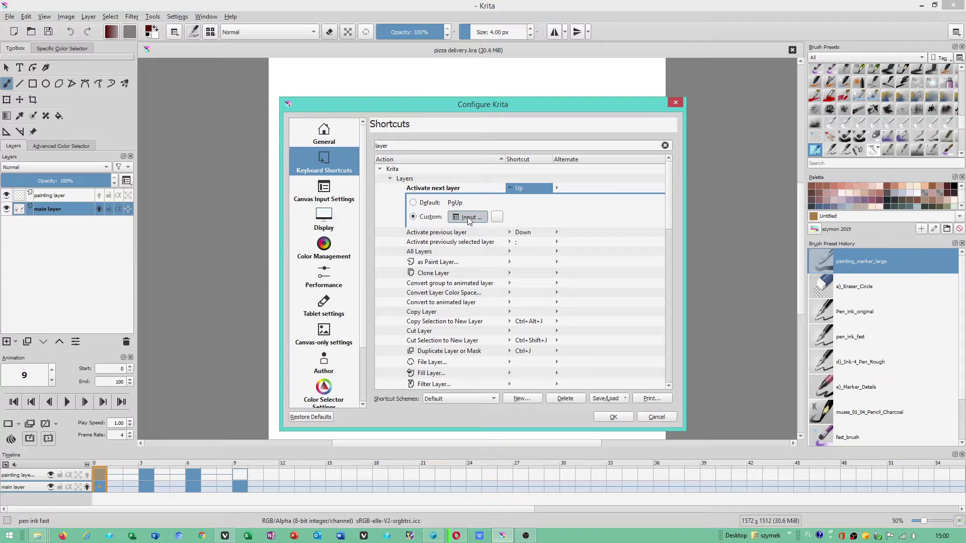
key("Up")
left_click(498, 217)
left_click(470, 217)
key("Up")
Try the krita_default scheme, then set Shortcut Schemes back to Default
left_click(495, 400)
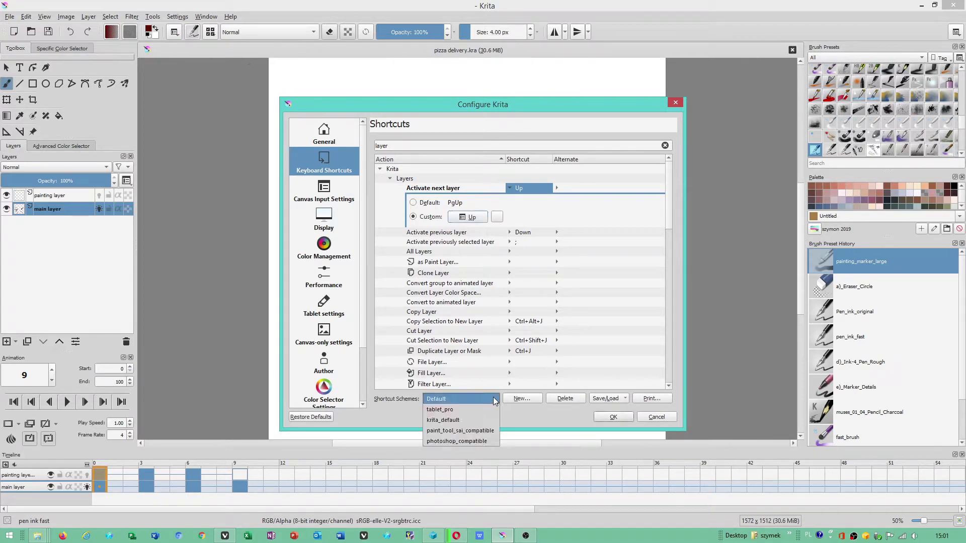
left_click(493, 398)
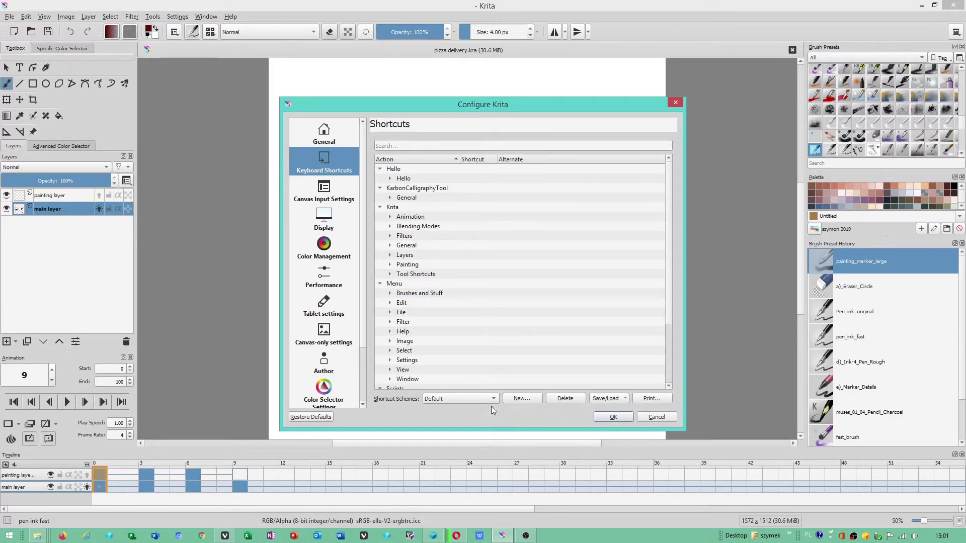
left_click(481, 399)
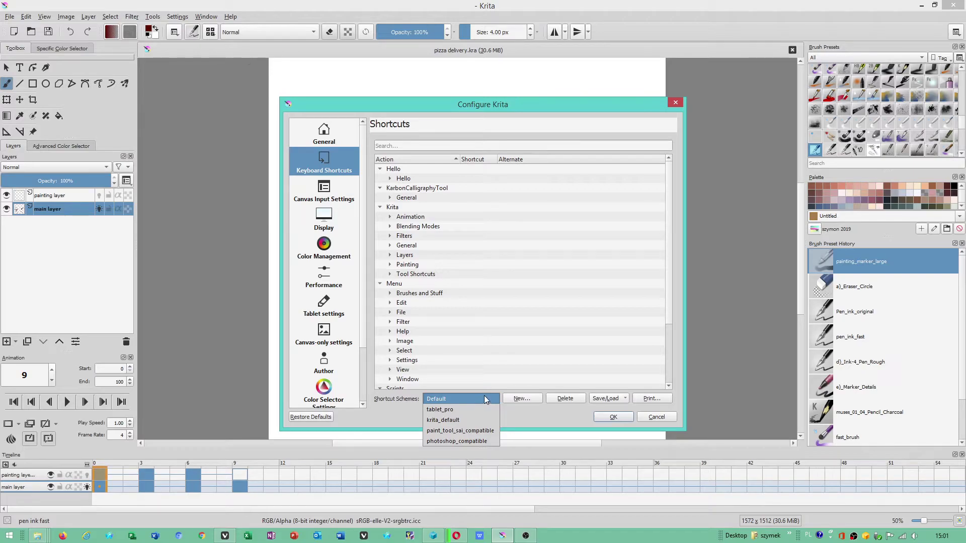
left_click(458, 421)
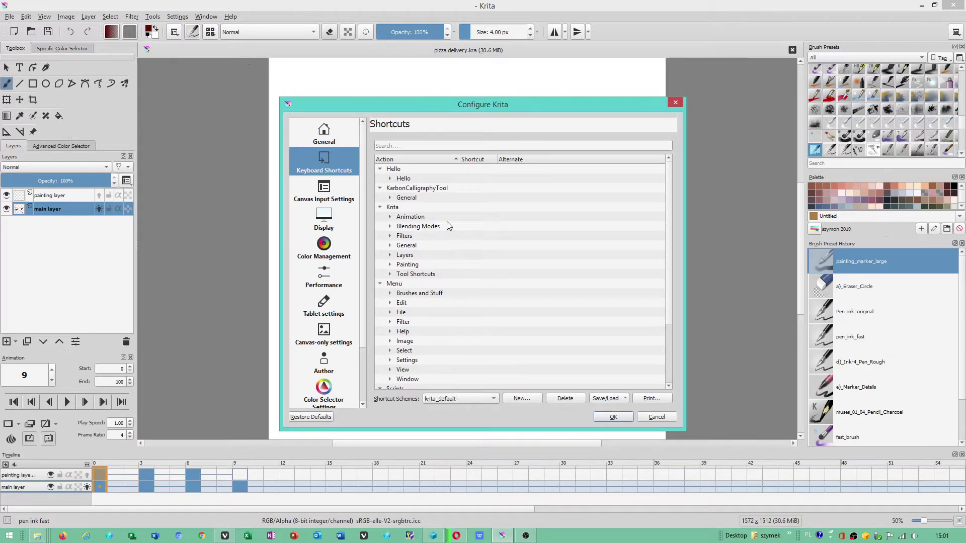
left_click(455, 400)
left_click(454, 377)
Filter the shortcuts by 'layer' again and open the Save/Load options
left_click(416, 144)
type("layer")
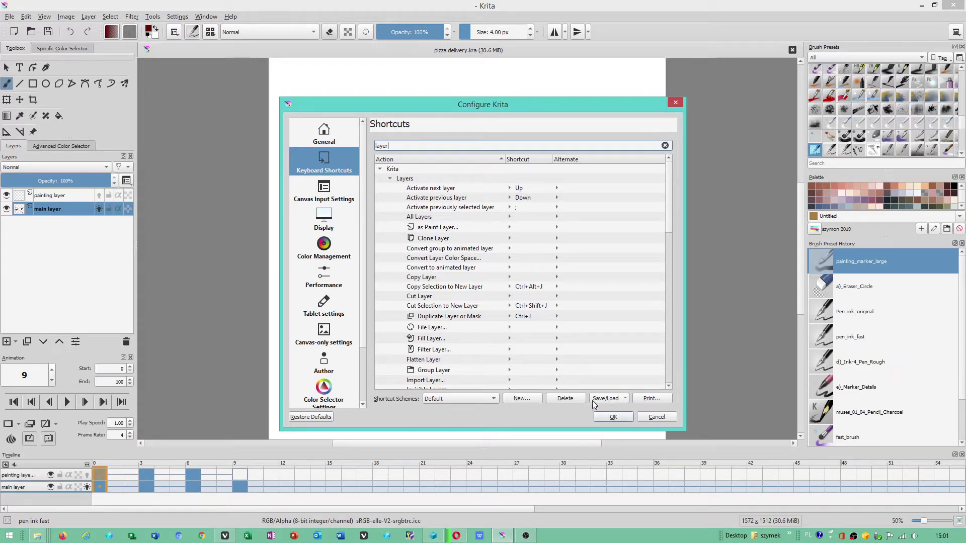
left_click(618, 400)
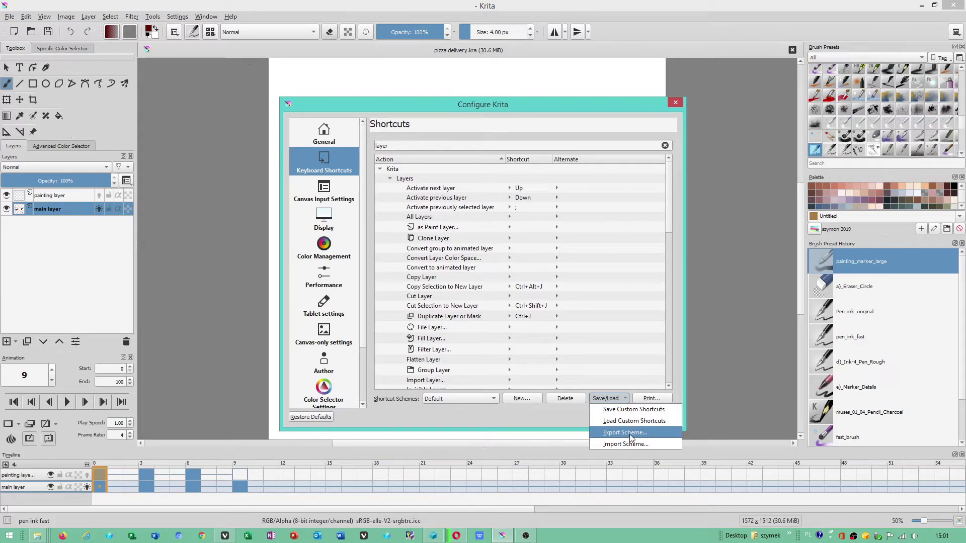
Save the custom shortcuts to a file named 'szymon layout keyboard'
left_click(612, 411)
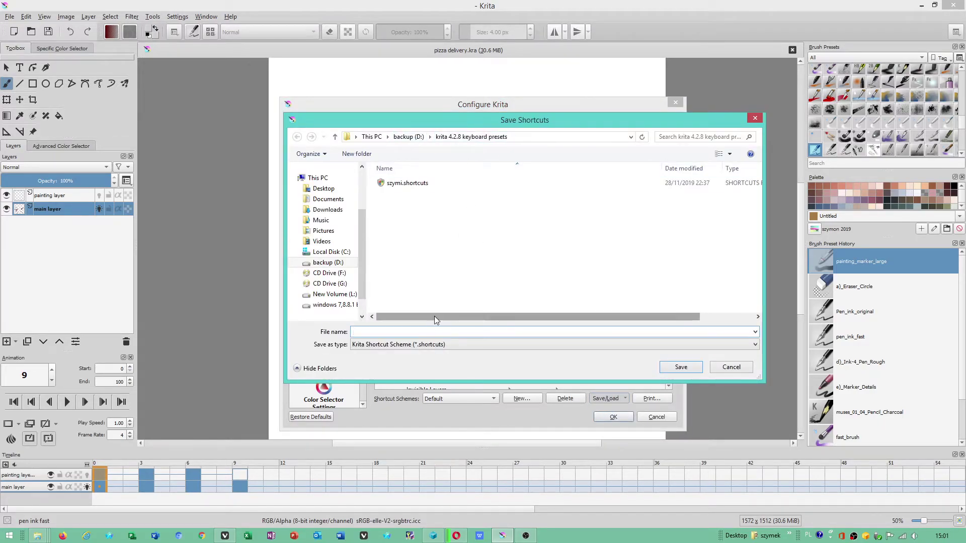
type("szym")
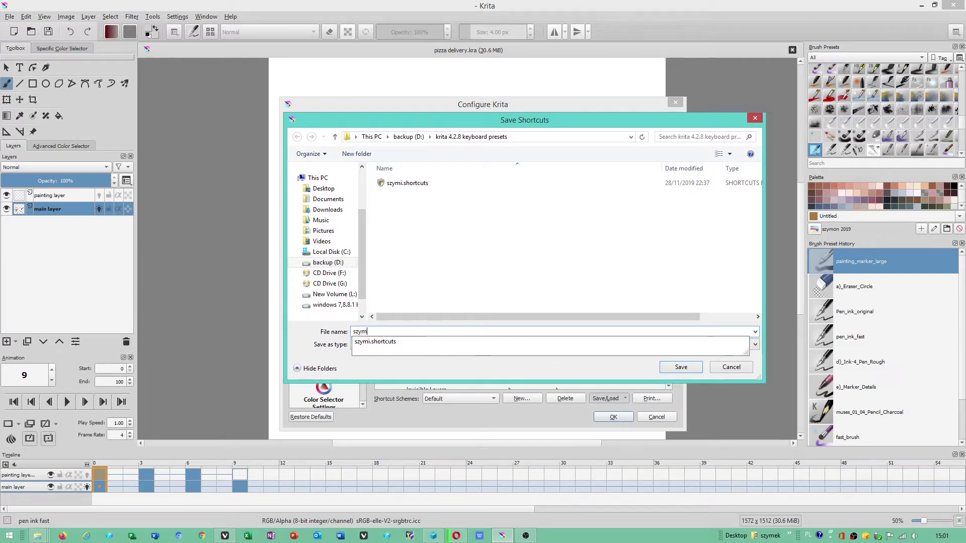
type("on layout key")
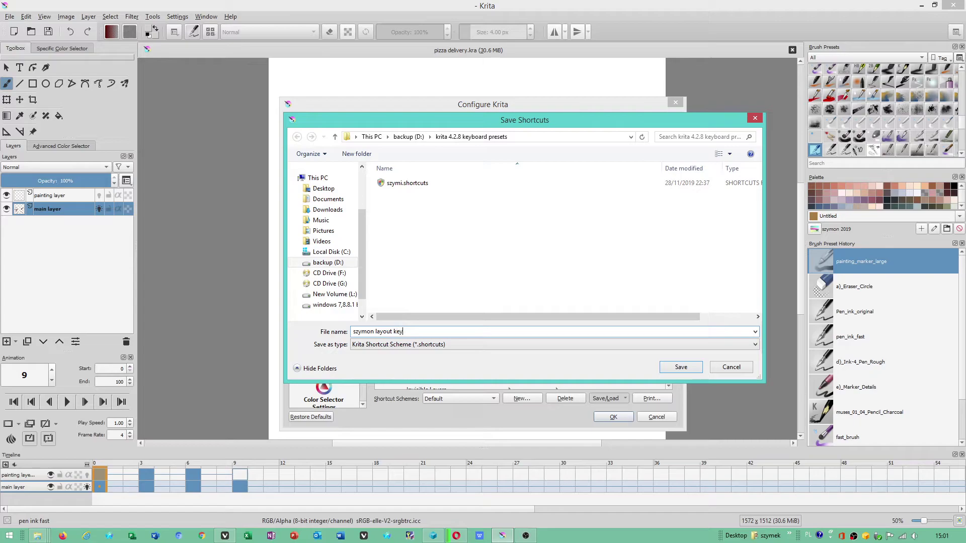
type("board")
left_click(681, 368)
Export the scheme as 'szymon 2019' into backup (D:) > krita 4.2.8 keyboard presets
left_click(607, 400)
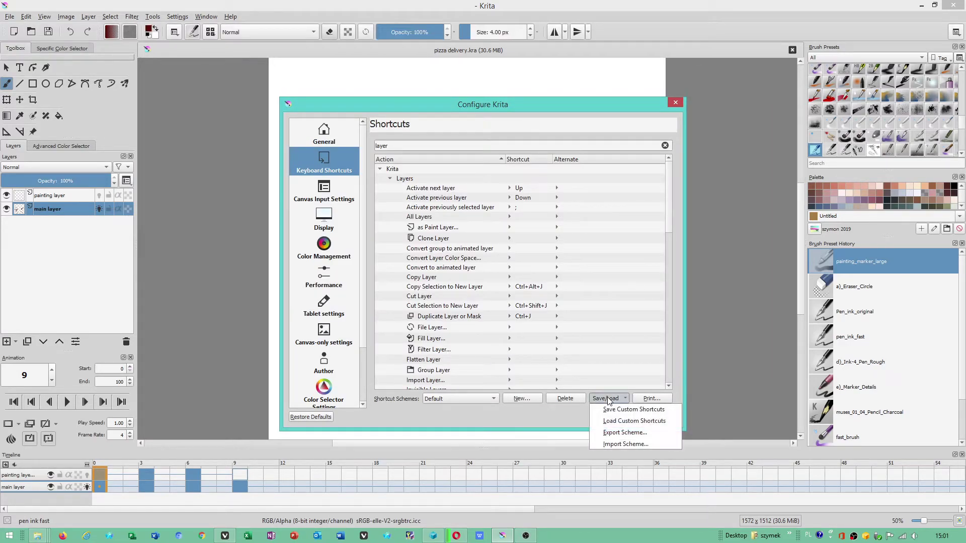
left_click(625, 432)
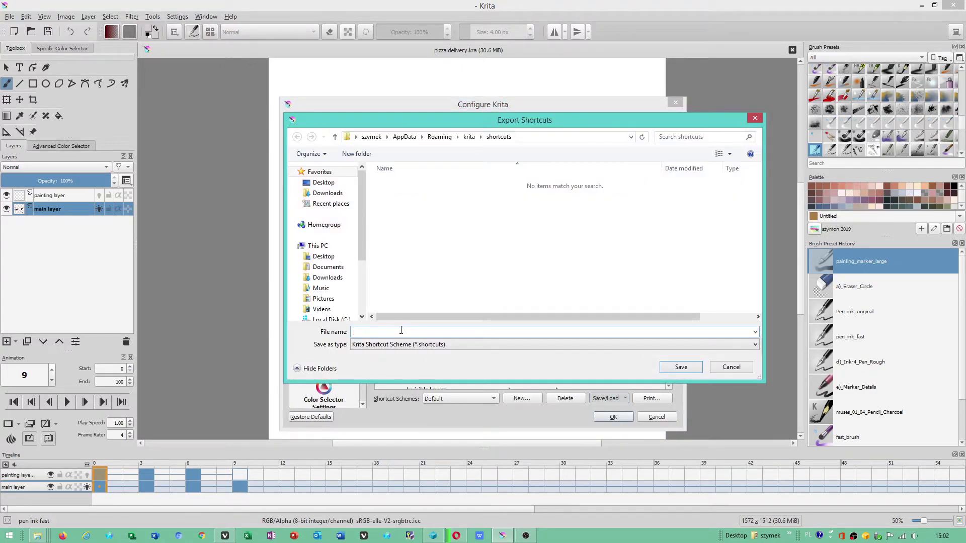
left_click(356, 137)
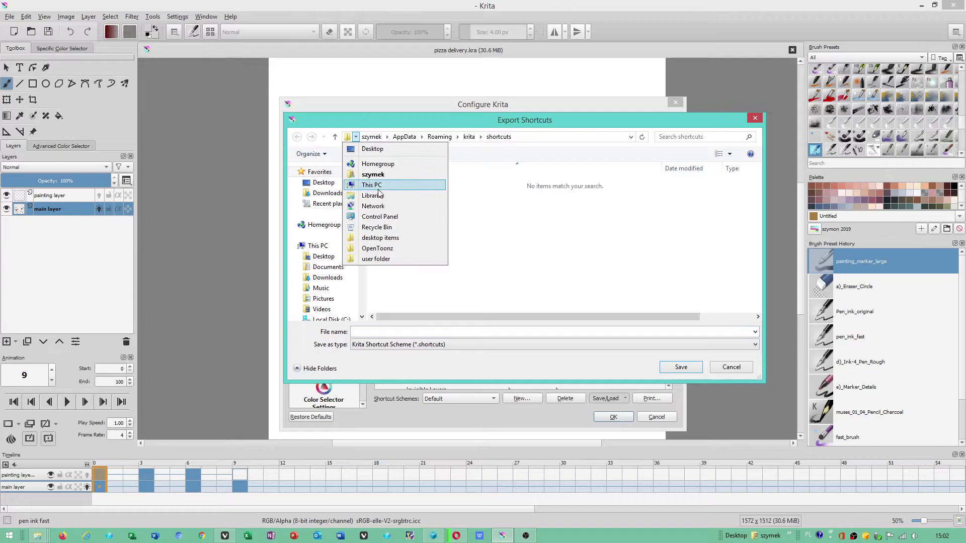
left_click(372, 185)
double_click(555, 296)
left_click(666, 169)
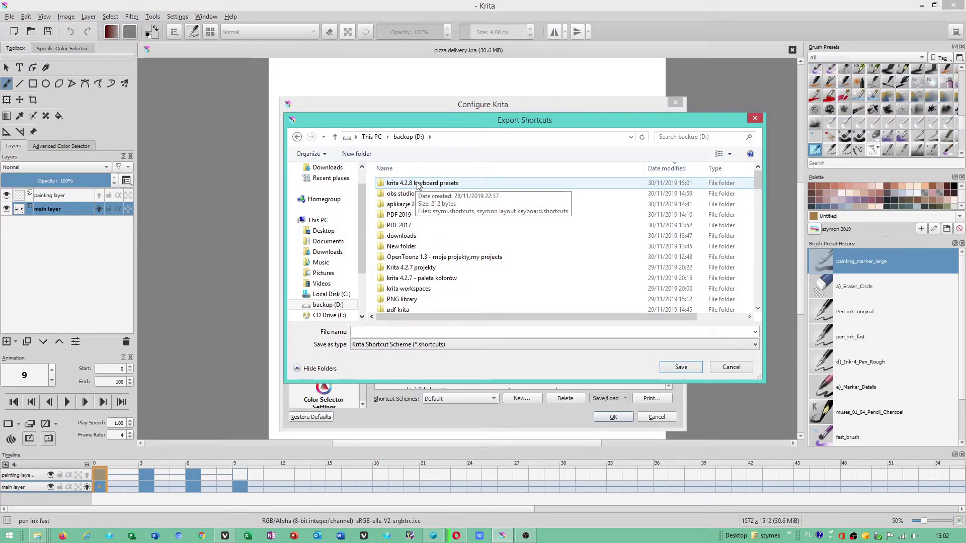
double_click(446, 185)
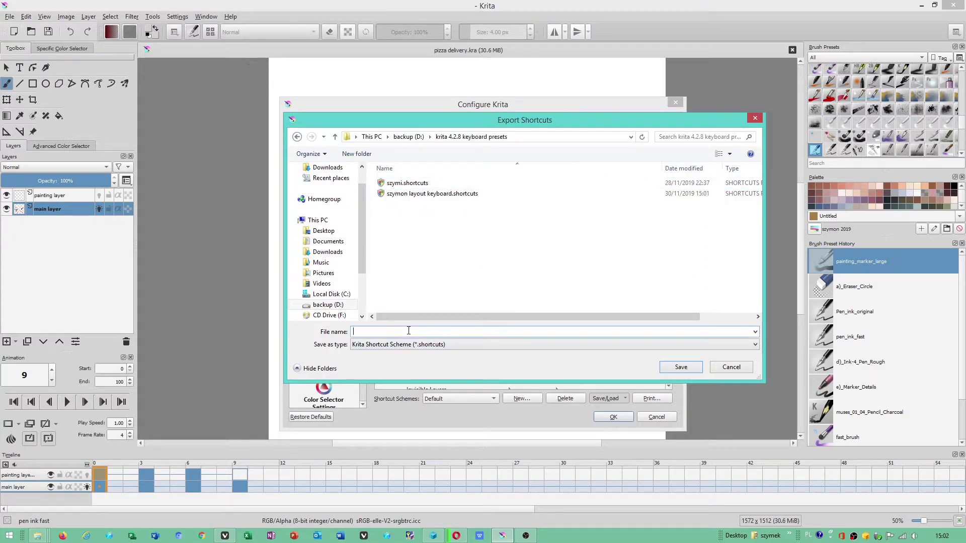
type("szy")
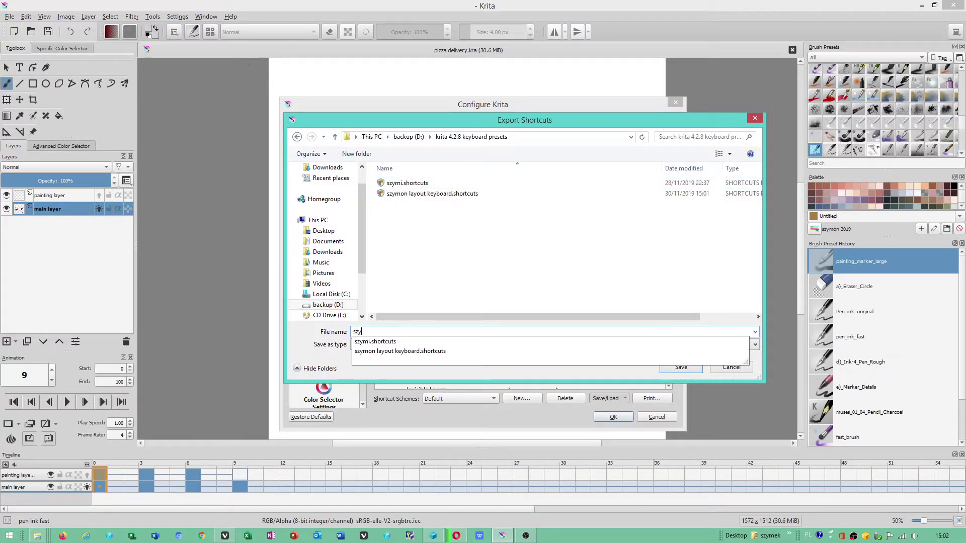
type("mon 20")
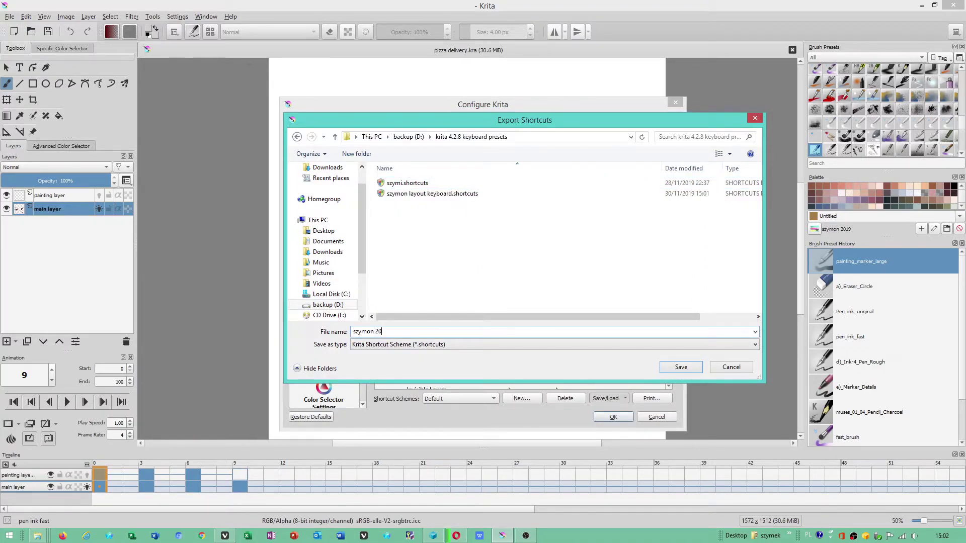
type("19")
left_click(681, 368)
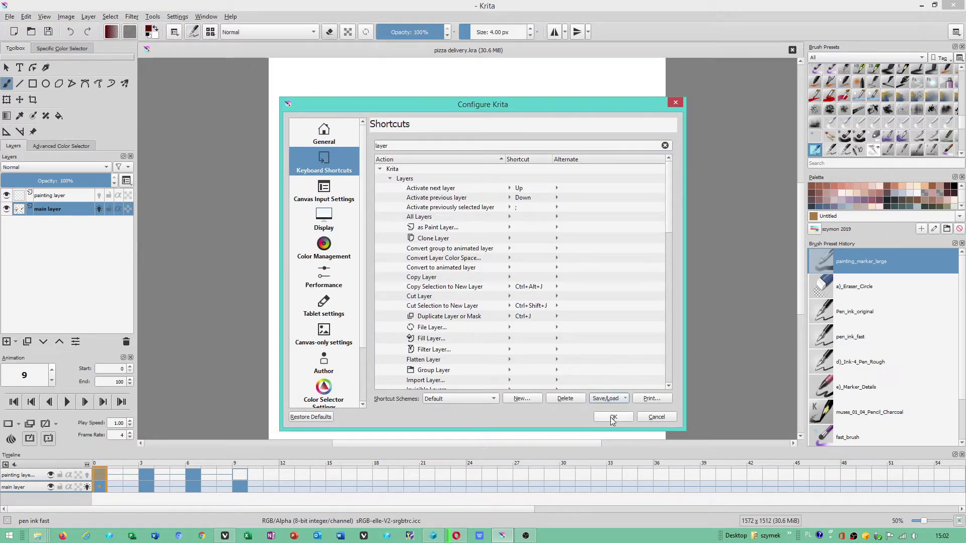
left_click(607, 399)
left_click(625, 433)
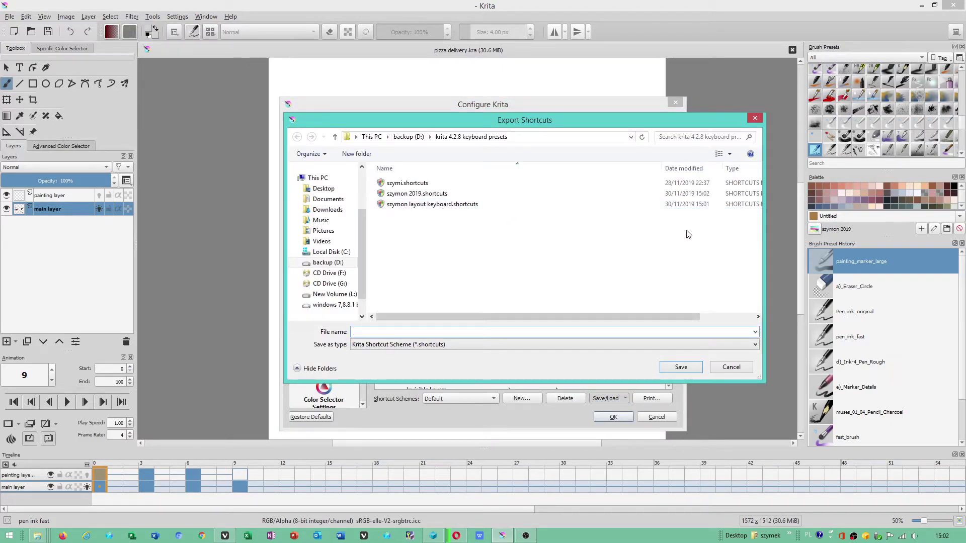
left_click_drag(664, 167, 513, 167)
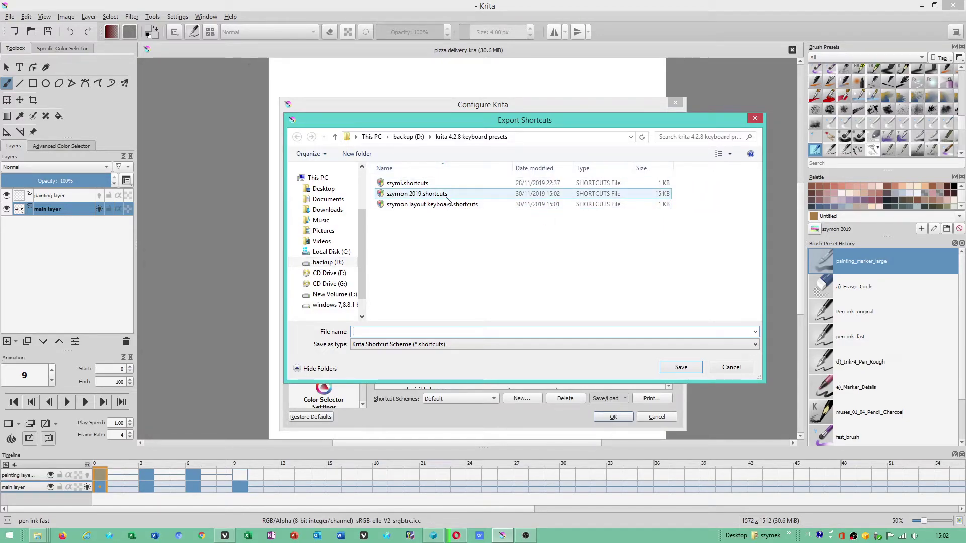
left_click(731, 368)
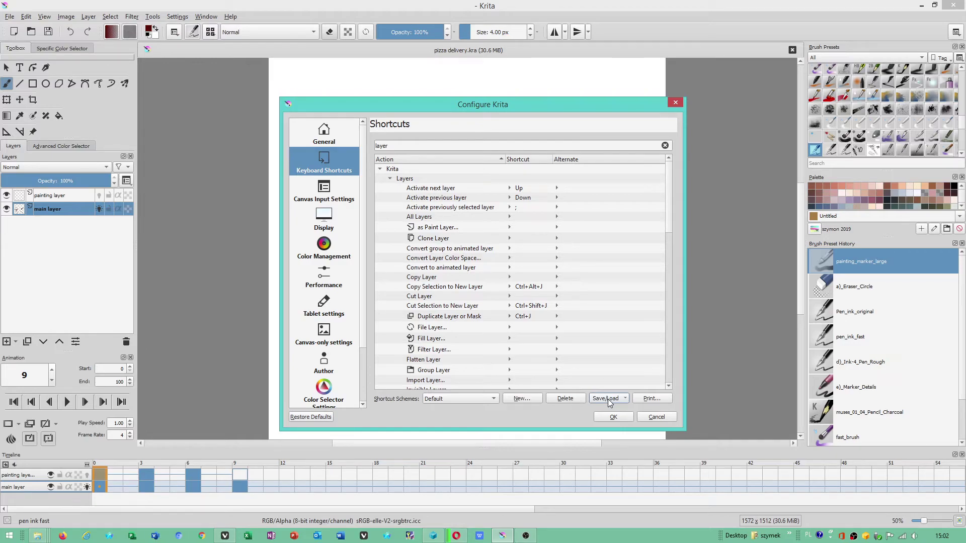
Open Load Custom Shortcuts and browse to the krita 4.2.8 keyboard presets folder on backup (D:)
left_click(609, 399)
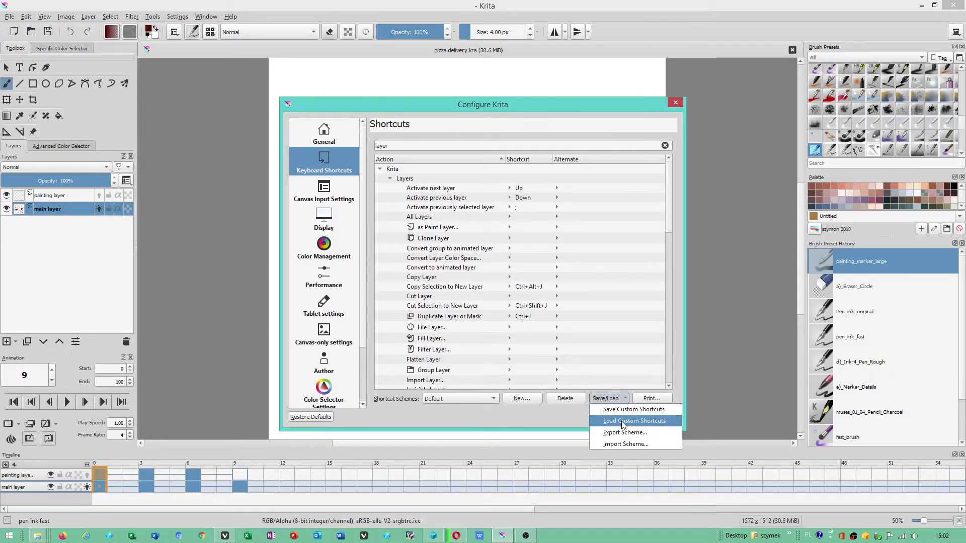
left_click(623, 421)
left_click(355, 137)
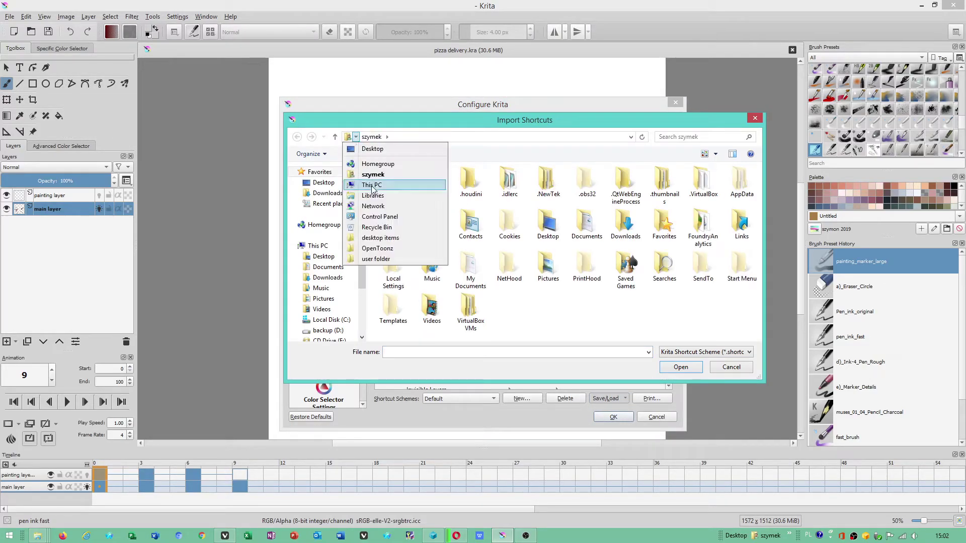
left_click(372, 185)
double_click(558, 255)
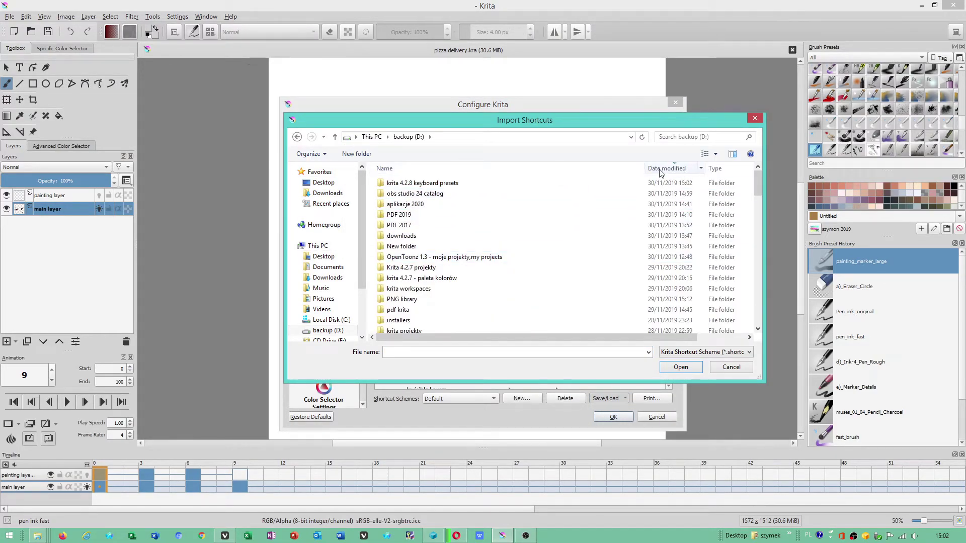
double_click(416, 183)
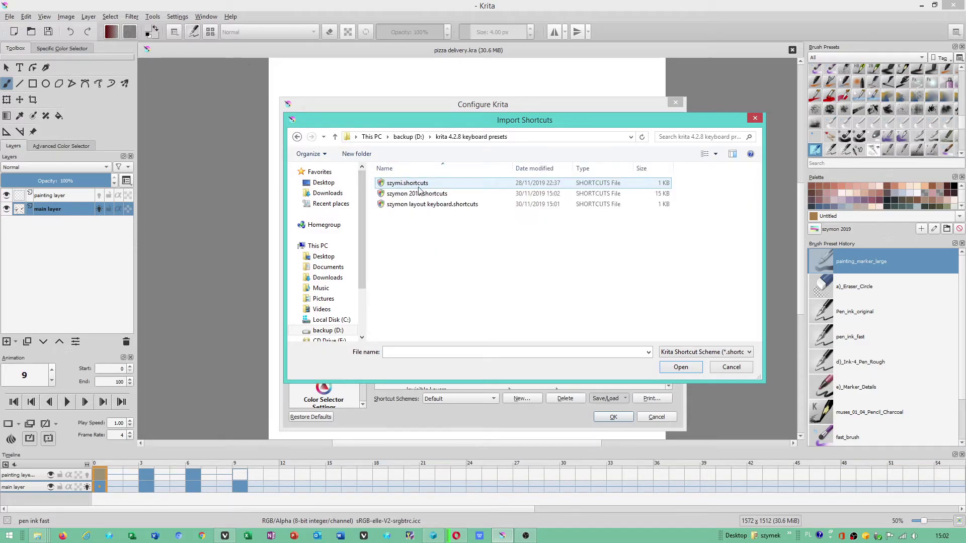
Close the import dialog without loading and pick Default in Shortcut Schemes
left_click(679, 367)
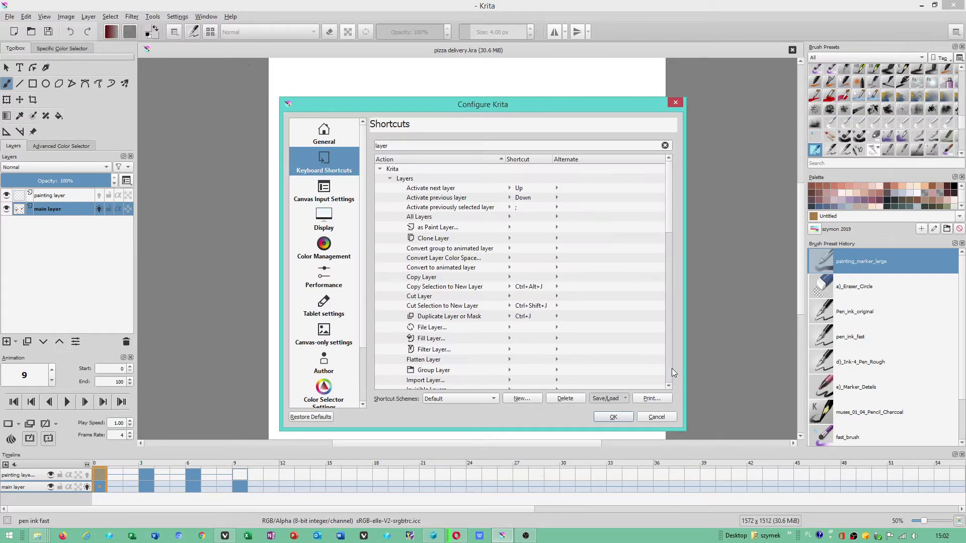
left_click(481, 399)
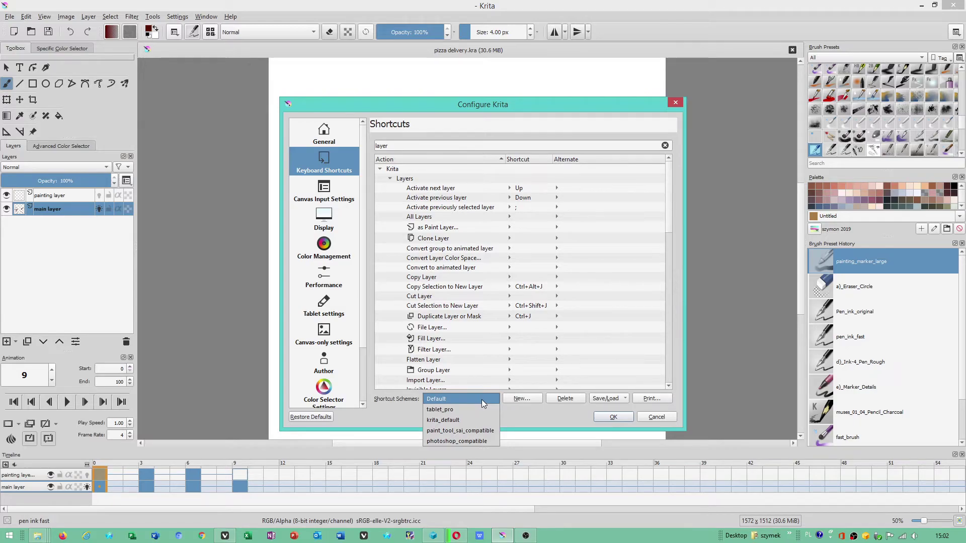
left_click(481, 400)
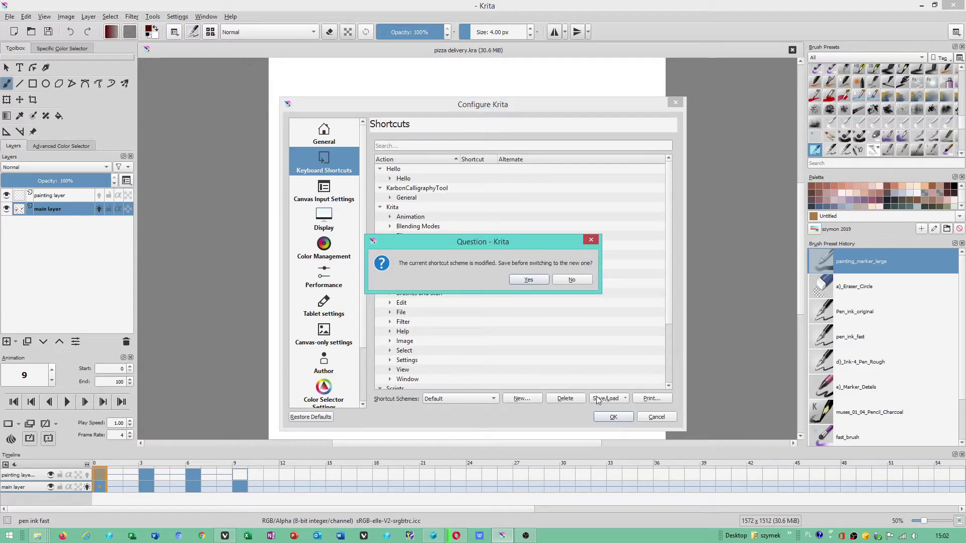
Discard the modified scheme, filter by 'layer' to confirm Up/Down for next/previous layer, and click OK
left_click(572, 280)
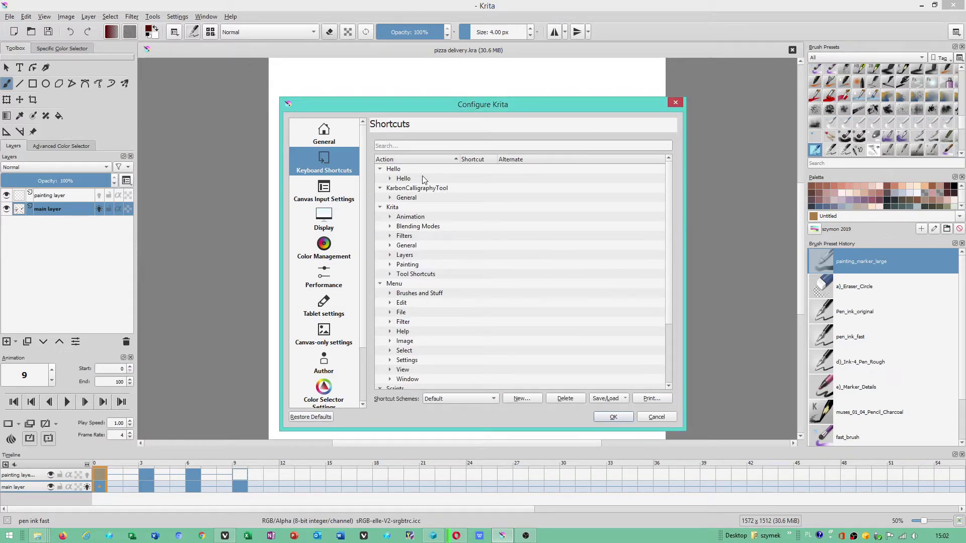
left_click(407, 145)
type("layer")
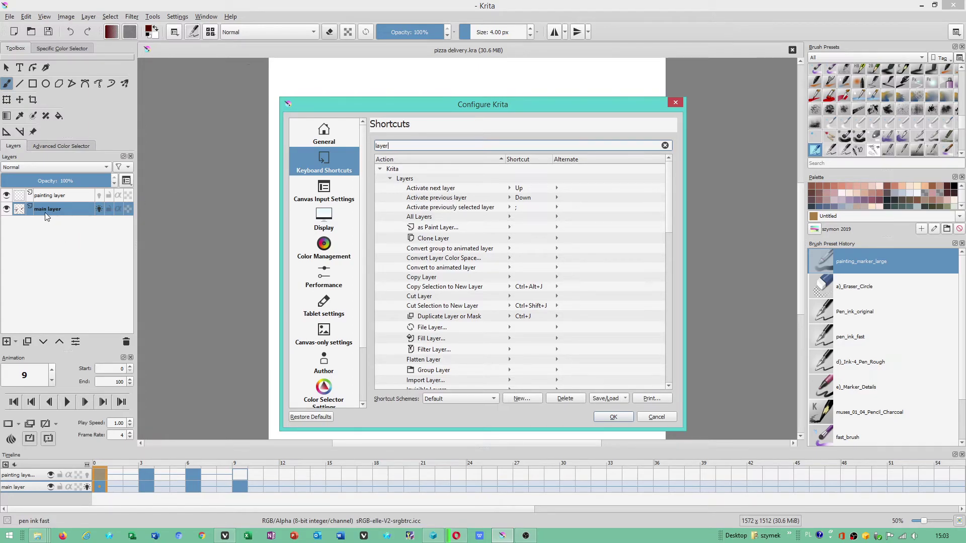
left_click(614, 417)
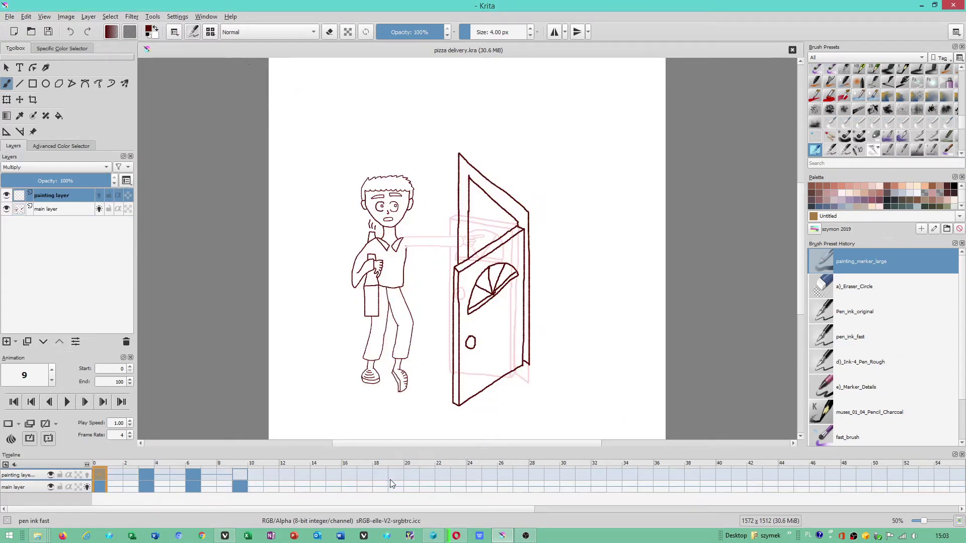
Select the painting layer, then the main layer, in the Layers docker
left_click(32, 476)
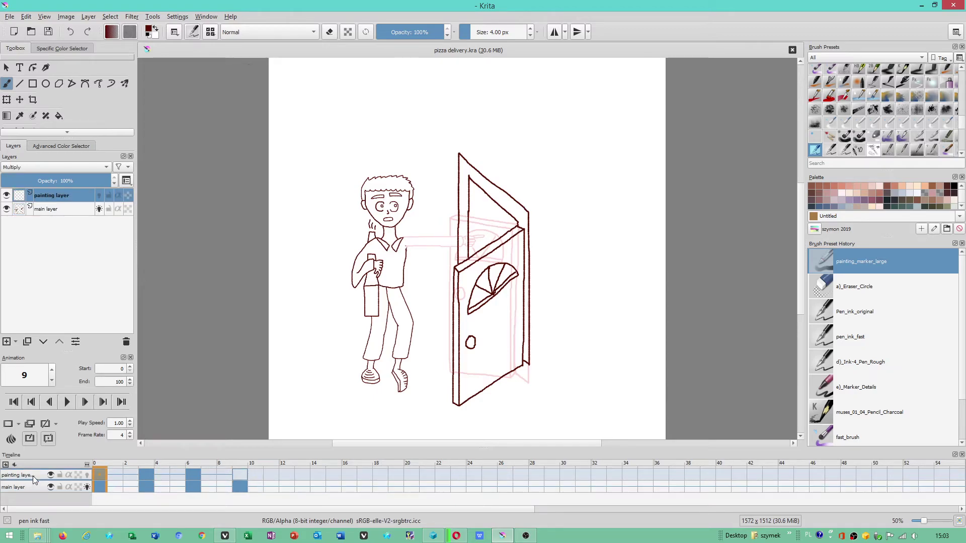
left_click(273, 484)
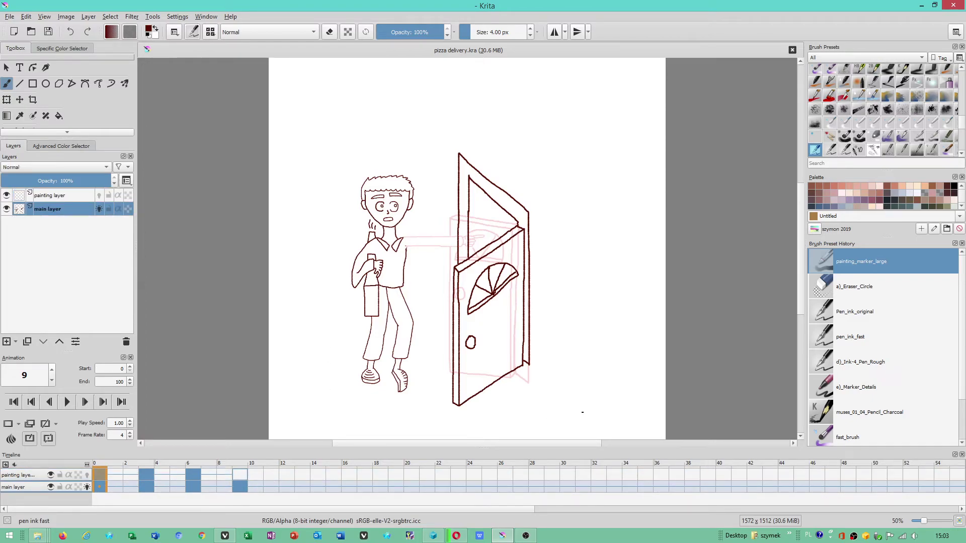
Step through frames 3, 6 and 9, then back to 3
left_click(146, 478)
left_click(193, 477)
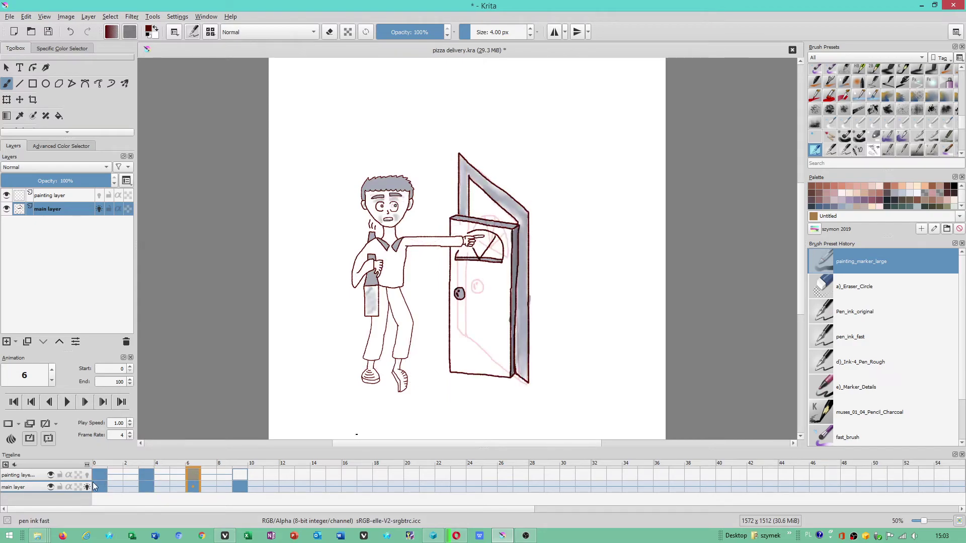
left_click(238, 475)
left_click(194, 475)
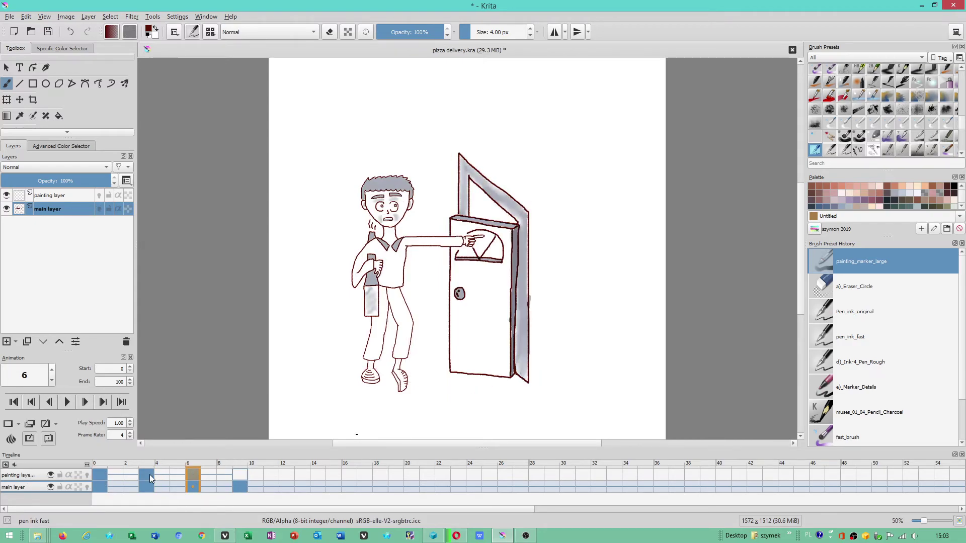
left_click(148, 476)
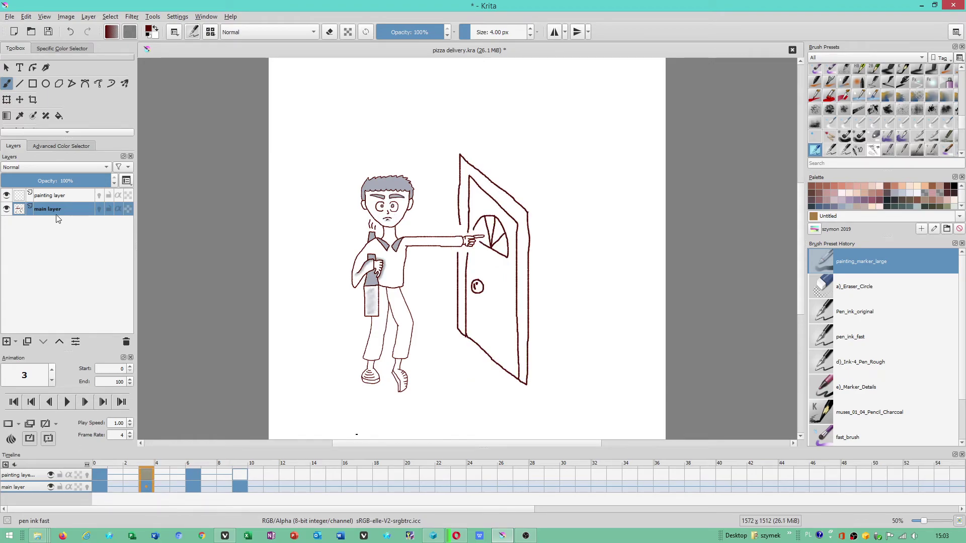
Run through frames 0, 3, 6 and 9, returning to frame 0
mouse_move(52, 198)
left_click(99, 476)
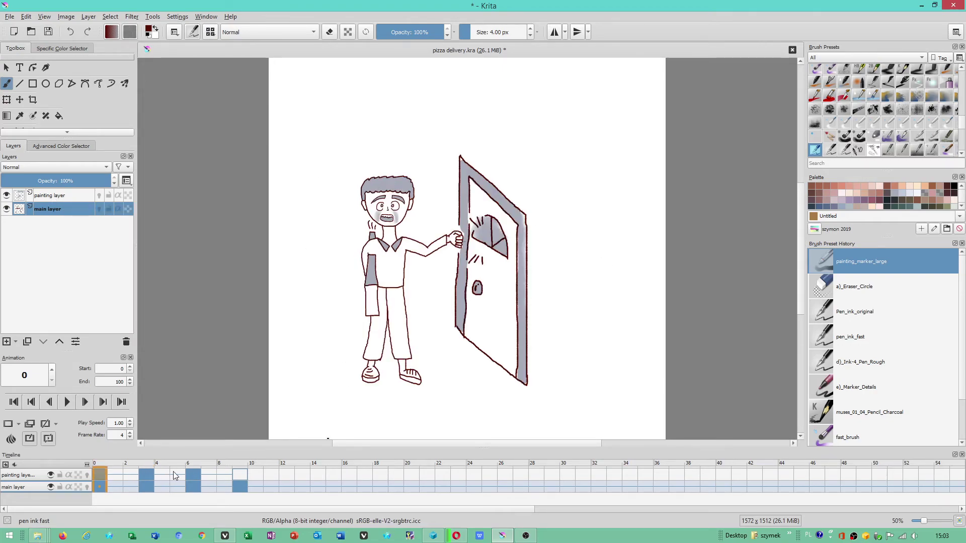
left_click(150, 476)
left_click(196, 475)
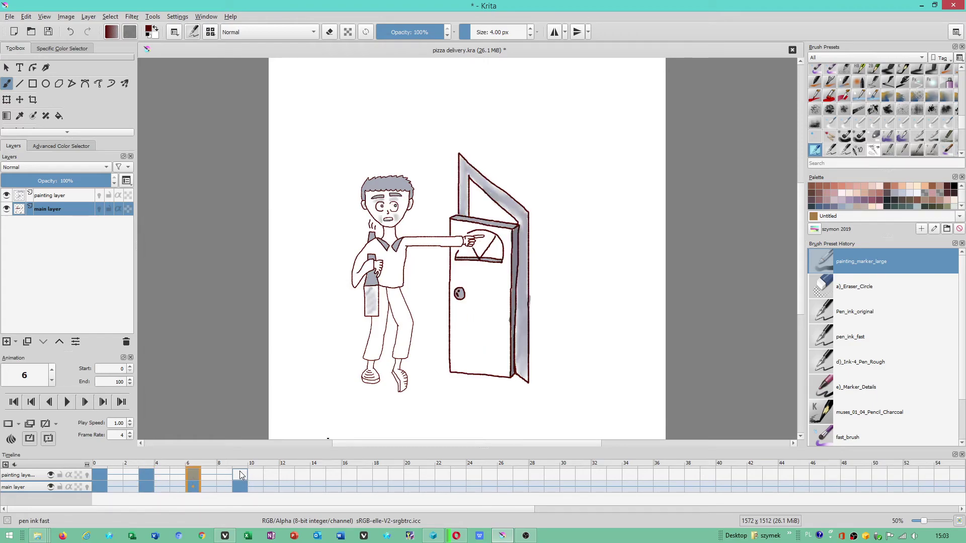
left_click(240, 474)
left_click(99, 476)
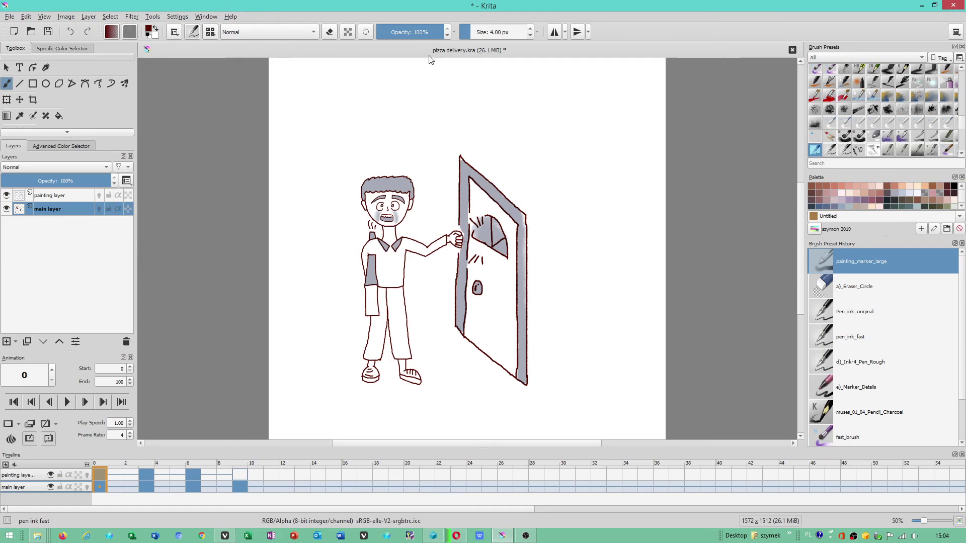
Show the Window > Workspace submenu listing Animation, Default, Minimal and VFX_Paint
left_click(199, 17)
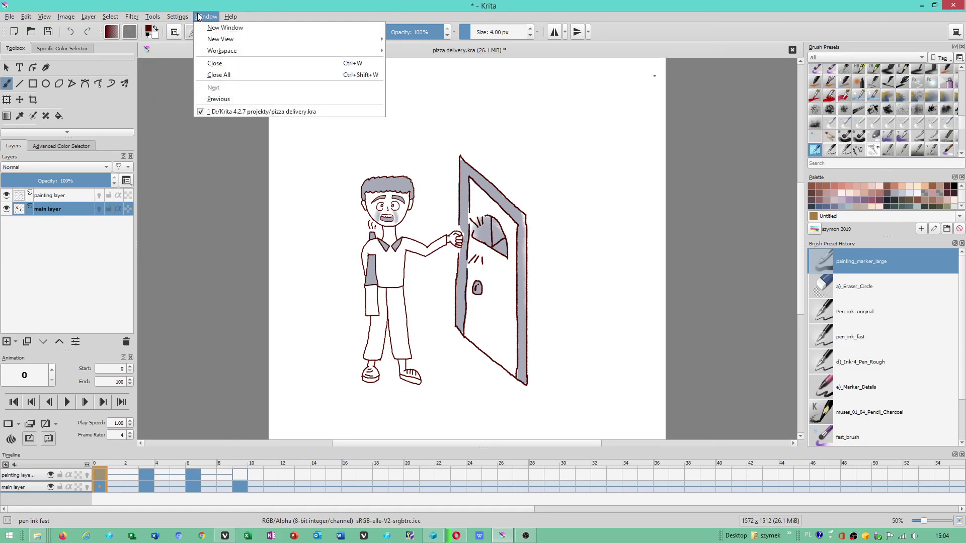
mouse_move(238, 54)
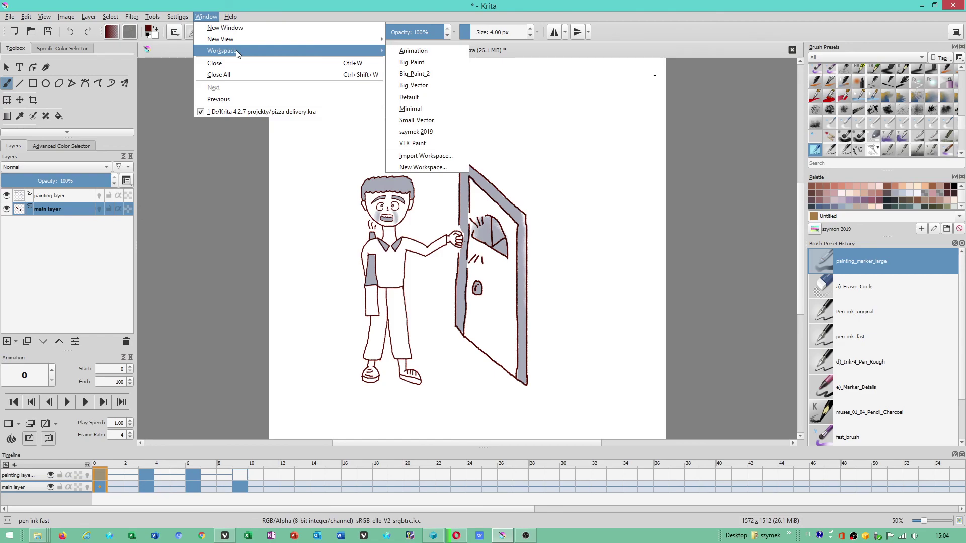